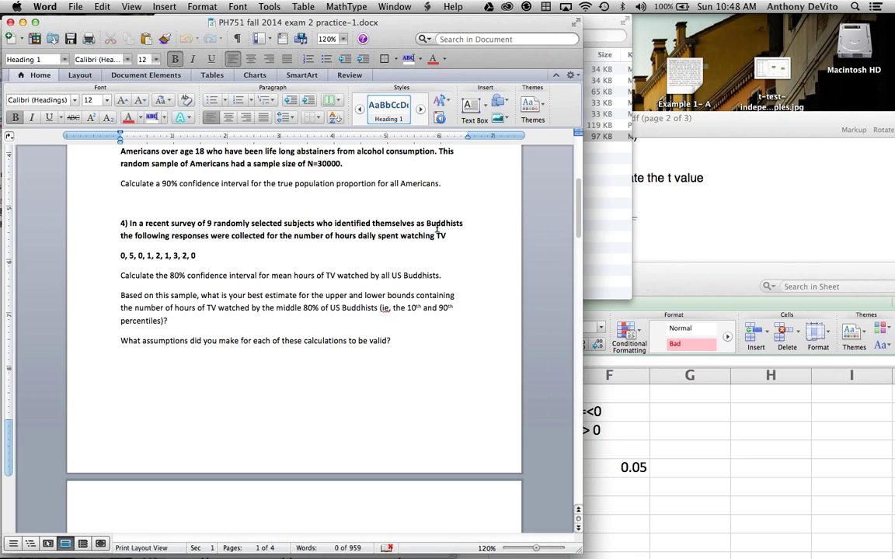
# Step: Scroll through the Word practice exam to the vegetarian poll question
pyautogui.scroll(3, 437, 227)
pyautogui.scroll(3, 436, 227)
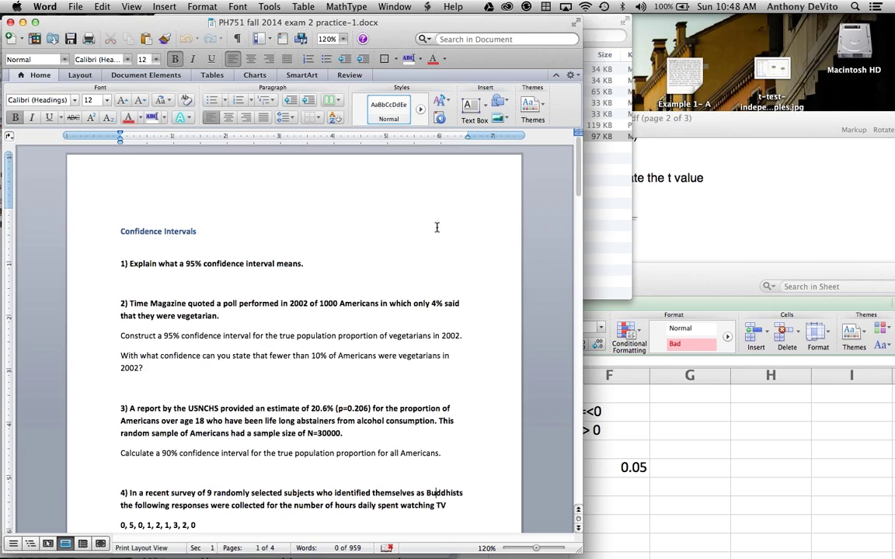
pyautogui.scroll(-10, 436, 227)
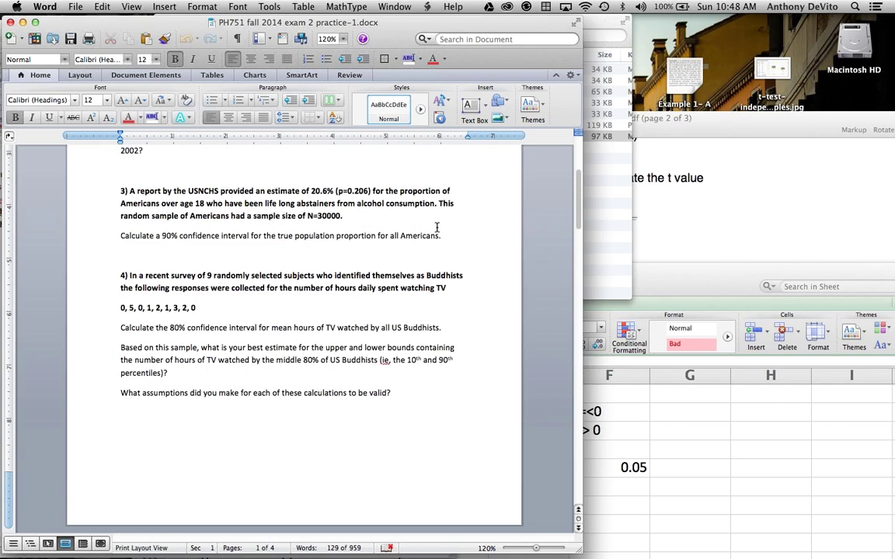
pyautogui.scroll(-10, 436, 227)
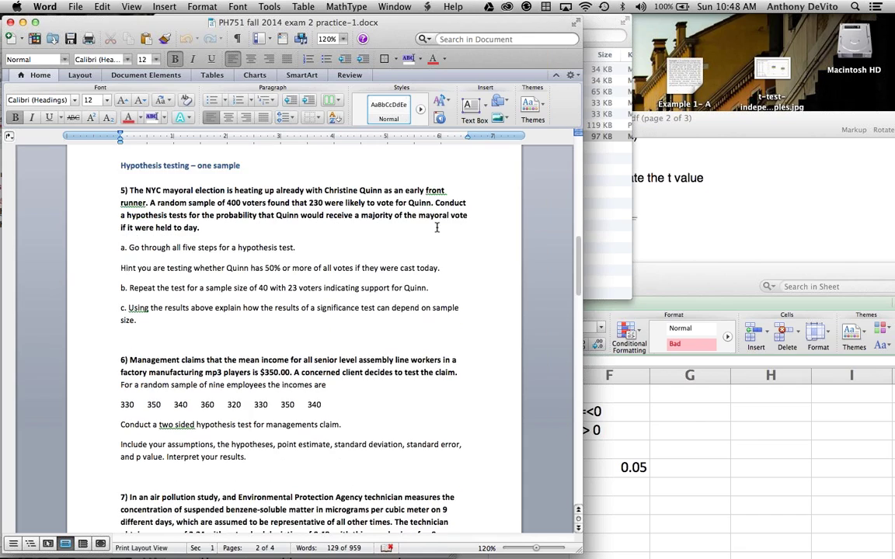
pyautogui.scroll(-5, 437, 227)
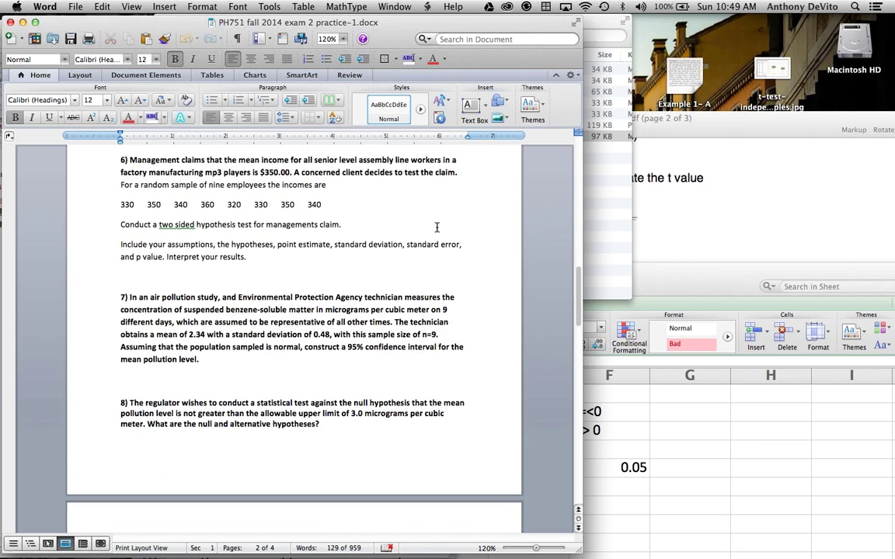
pyautogui.scroll(-8, 436, 228)
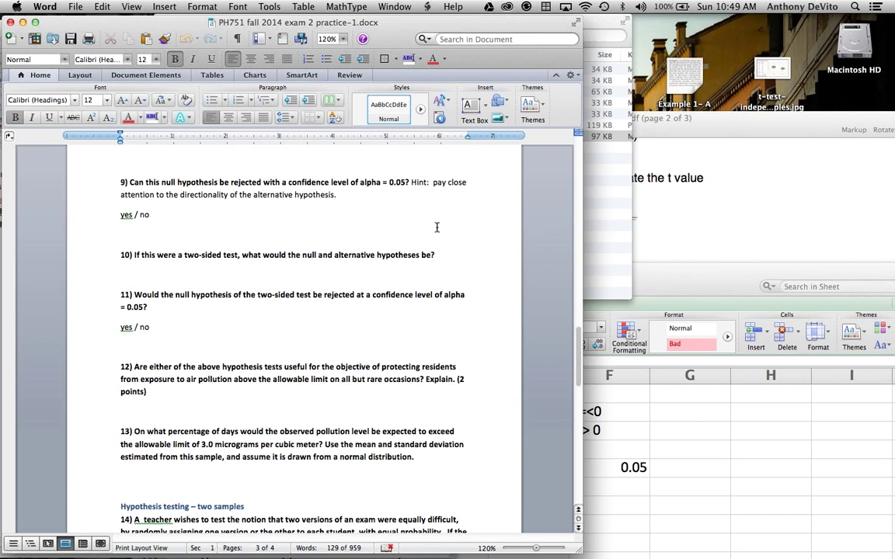
pyautogui.scroll(-12, 437, 227)
pyautogui.scroll(6, 436, 228)
pyautogui.scroll(-2, 436, 227)
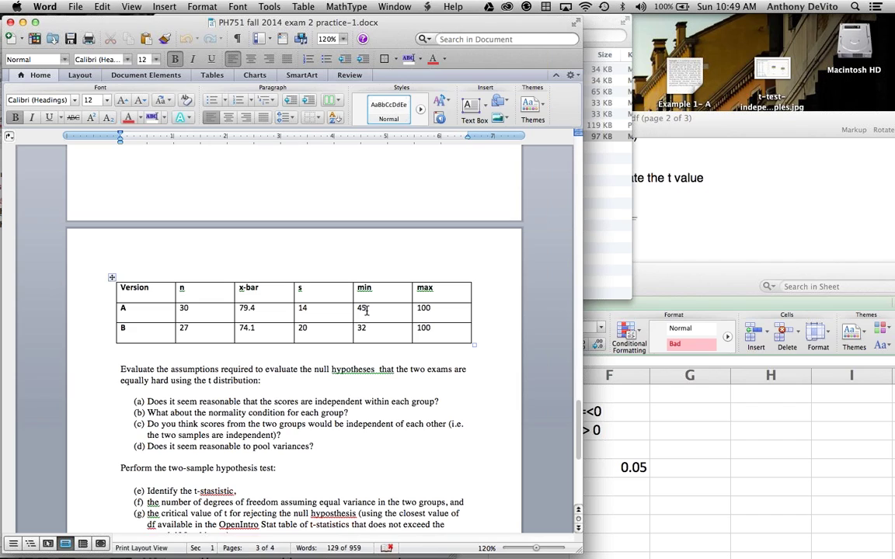
pyautogui.scroll(10, 349, 300)
pyautogui.scroll(15, 349, 300)
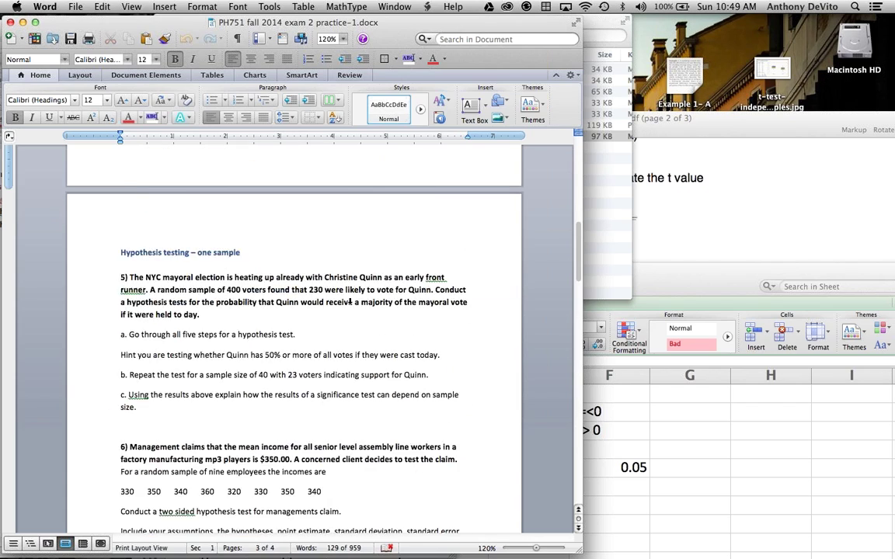
pyautogui.scroll(-2, 349, 300)
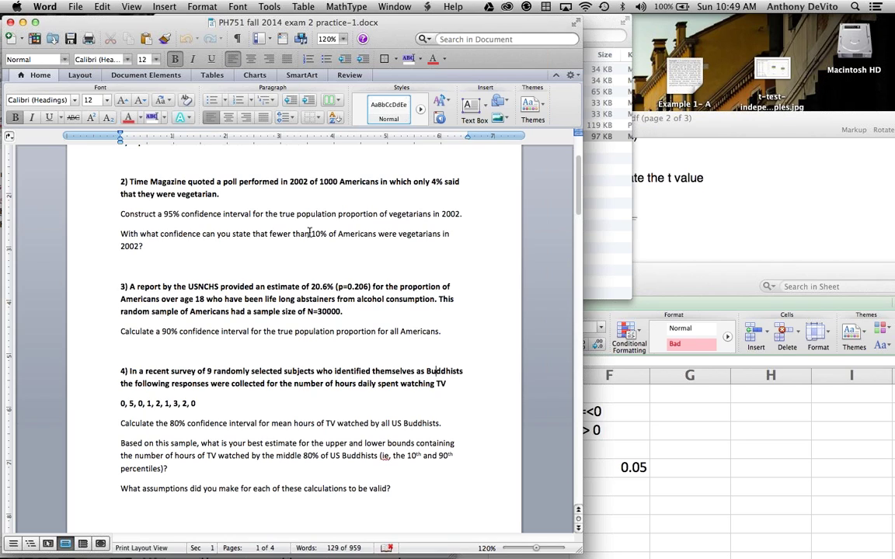
# Step: Highlight question 2's confidence interval task text, then bring equalv.xlsx in Excel forward
pyautogui.moveTo(267, 214); pyautogui.dragTo(304, 249)
pyautogui.click(293, 241)
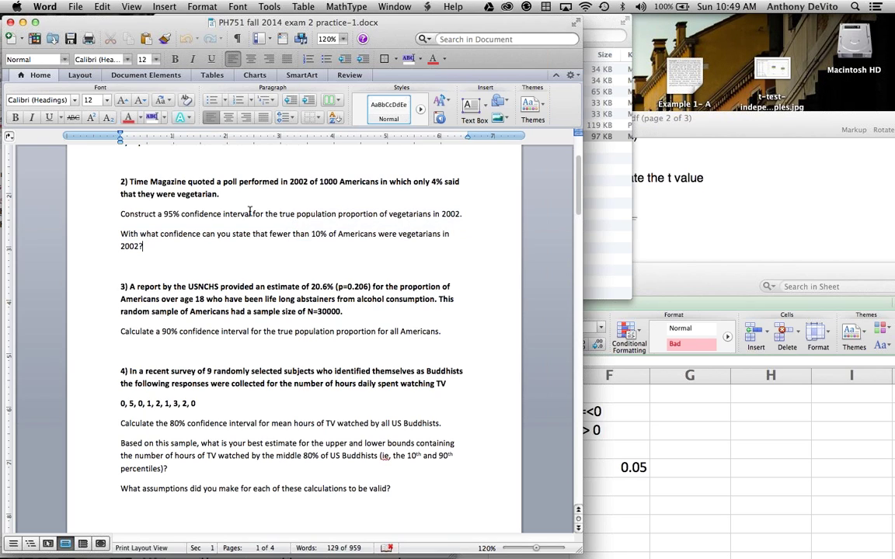
pyautogui.click(167, 182)
pyautogui.moveTo(268, 194); pyautogui.dragTo(305, 266)
pyautogui.click(305, 266)
pyautogui.moveTo(266, 214); pyautogui.dragTo(280, 249)
pyautogui.click(266, 214)
pyautogui.moveTo(267, 215); pyautogui.dragTo(285, 247)
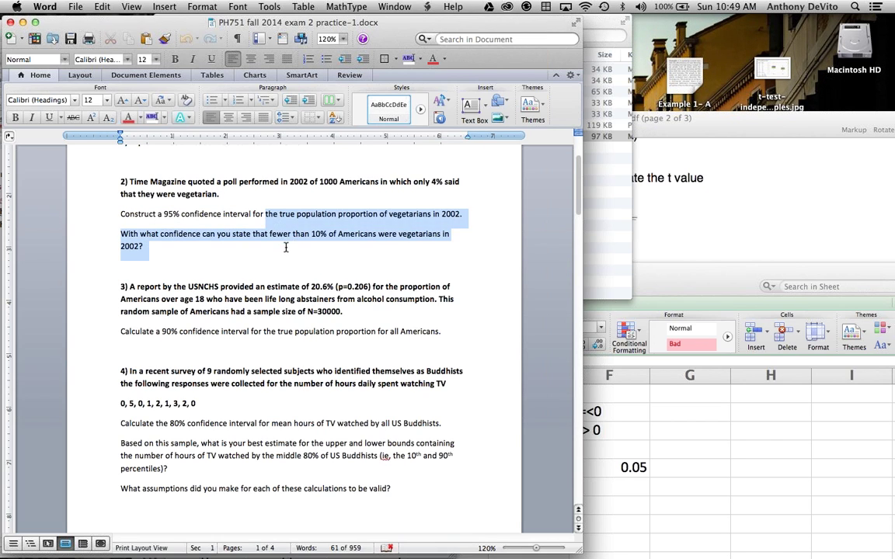
pyautogui.click(266, 214)
pyautogui.moveTo(267, 215); pyautogui.dragTo(280, 249)
pyautogui.click(279, 246)
pyautogui.moveTo(198, 524)
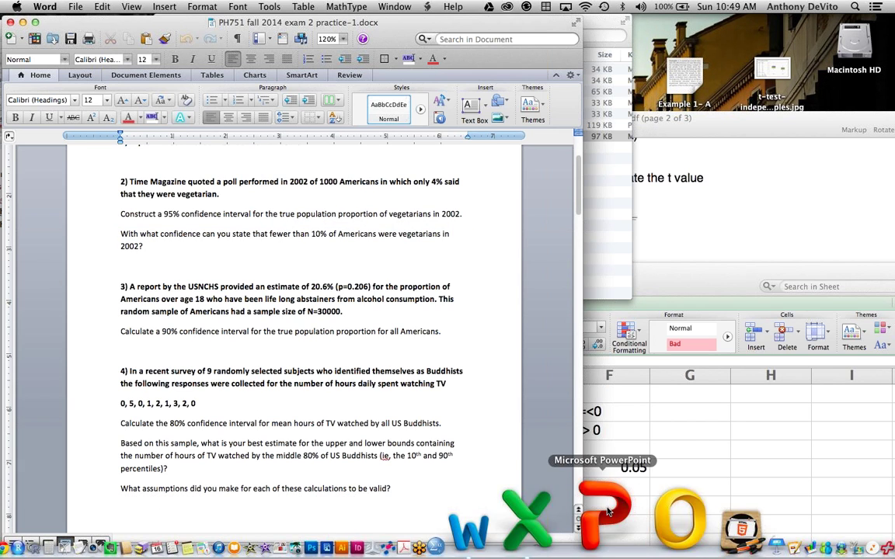
pyautogui.click(593, 512)
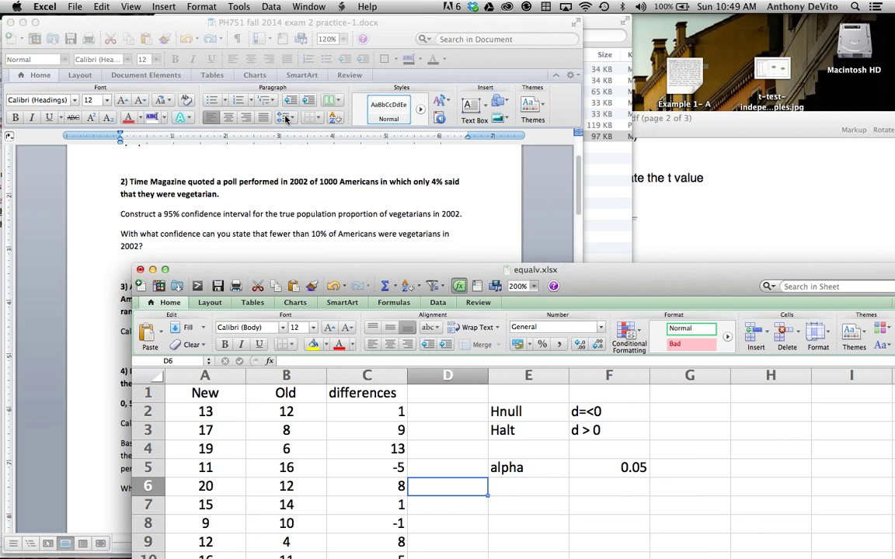
# Step: Save the workbook as equalvpaired.xlsx and return to the Word practice exam
pyautogui.moveTo(241, 270); pyautogui.dragTo(164, 103)
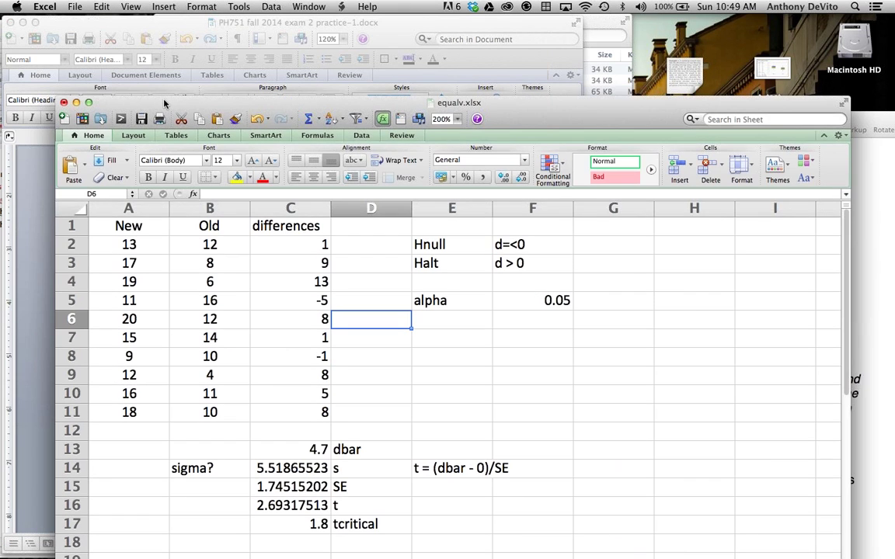
pyautogui.click(75, 6)
pyautogui.click(91, 112)
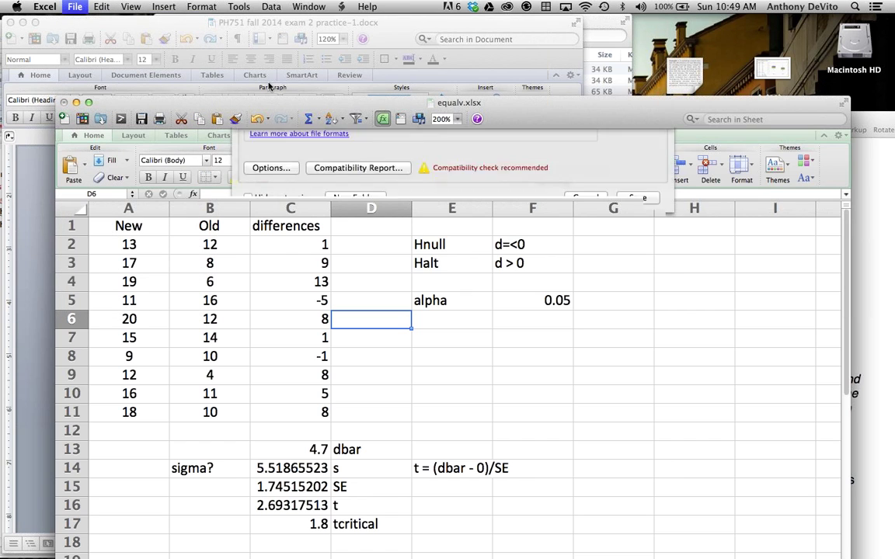
pyautogui.click(404, 151)
pyautogui.write('pair')
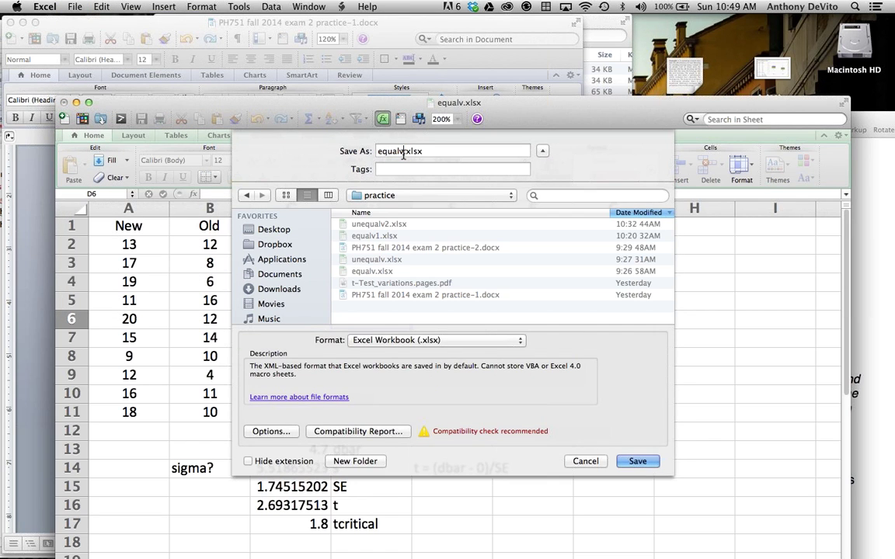
pyautogui.write('ed')
pyautogui.click(638, 461)
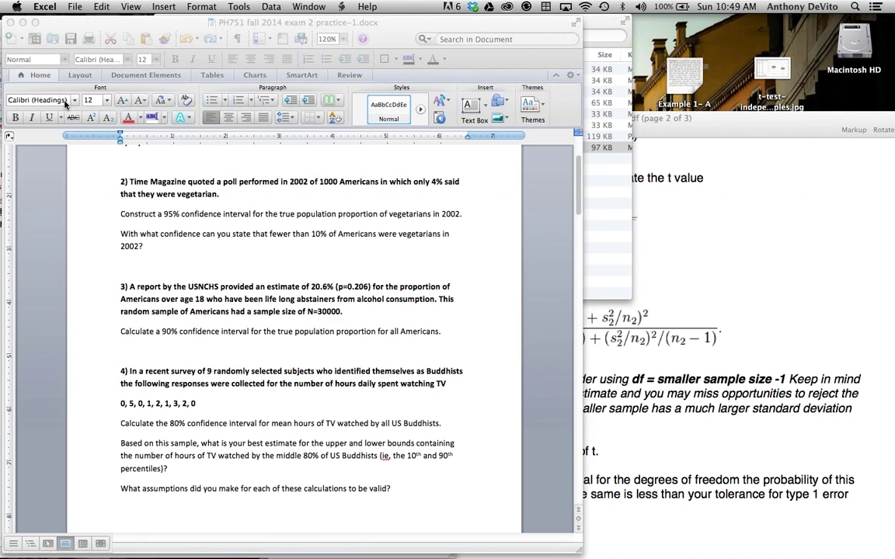
pyautogui.click(60, 94)
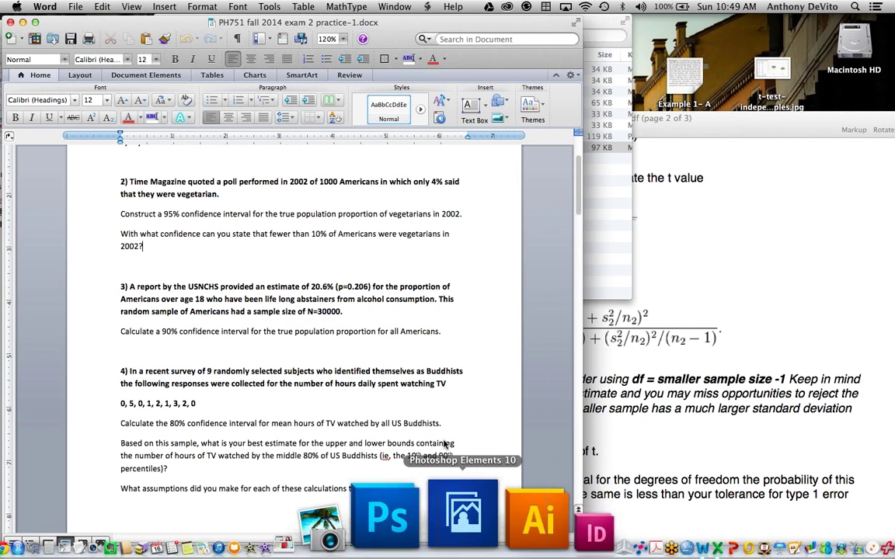
# Step: Create a new blank Excel workbook and zoom it to 200%
pyautogui.click(765, 506)
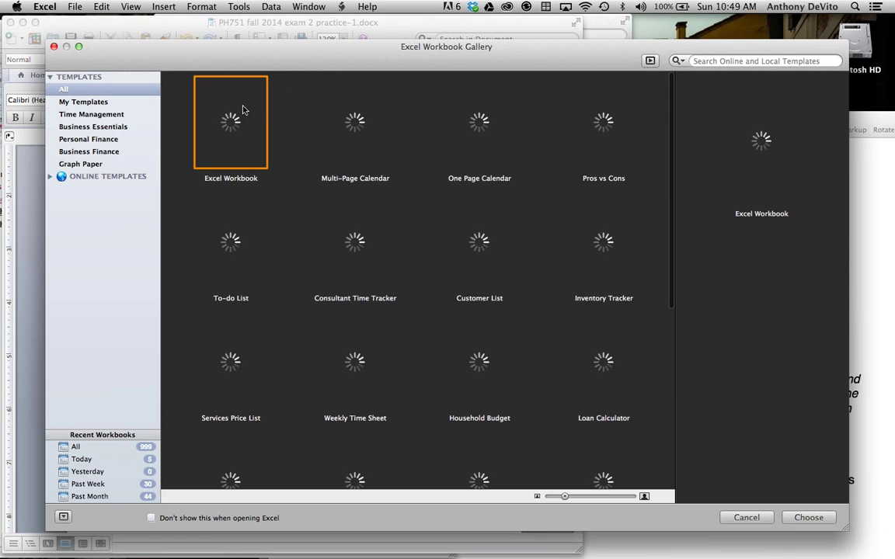
pyautogui.doubleClick(230, 116)
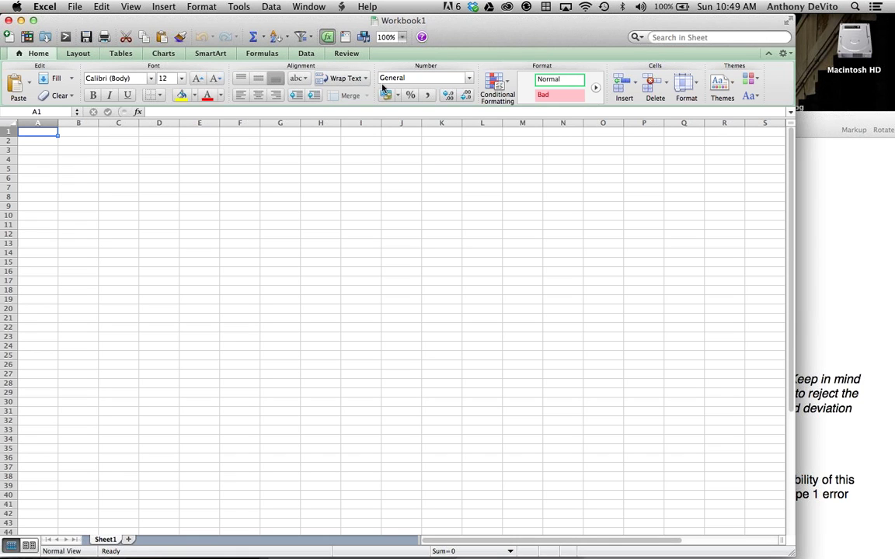
pyautogui.moveTo(509, 34); pyautogui.dragTo(557, 33)
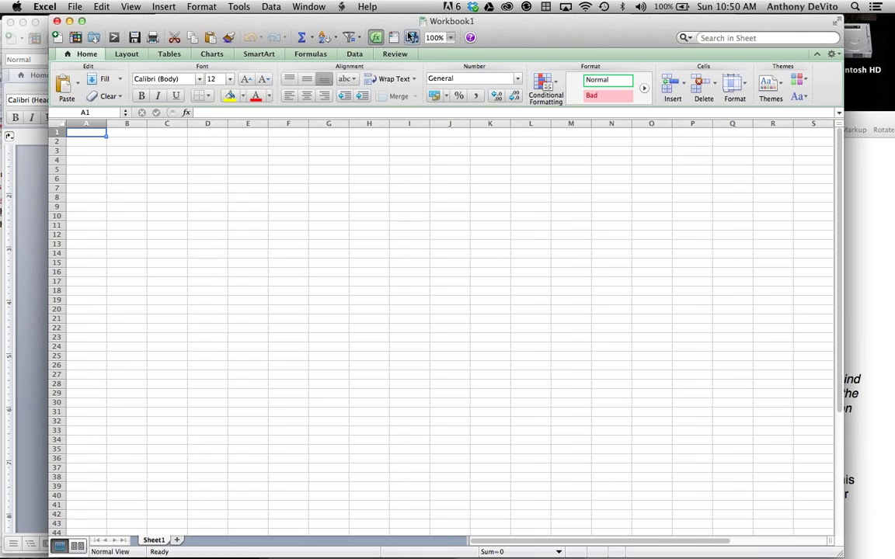
pyautogui.click(448, 38)
pyautogui.click(448, 38)
pyautogui.click(449, 38)
pyautogui.click(446, 52)
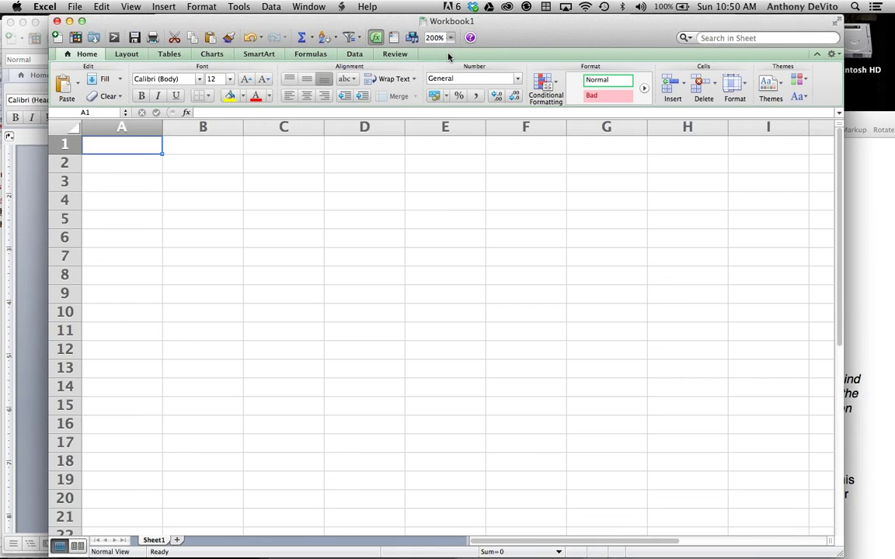
# Step: Shrink the workbook window and place it beside the Word questions
pyautogui.moveTo(838, 554); pyautogui.dragTo(462, 477)
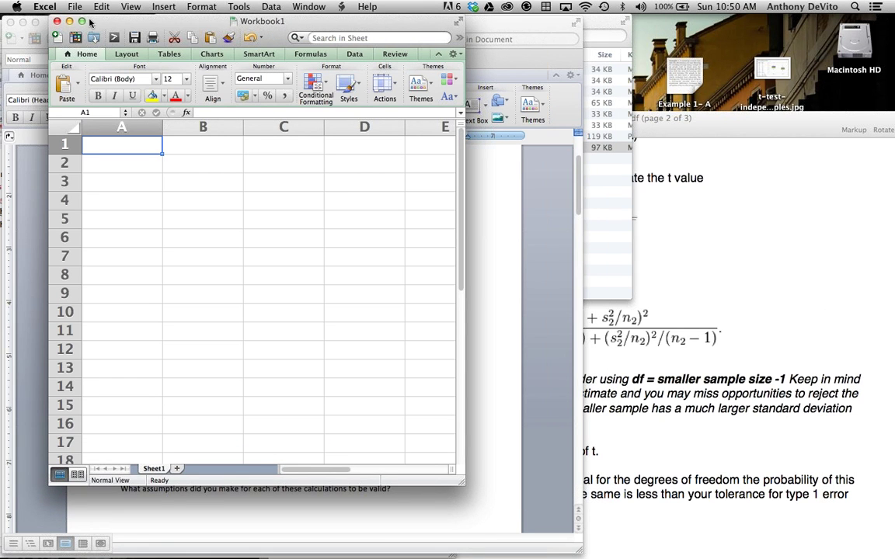
pyautogui.click(82, 21)
pyautogui.moveTo(342, 60); pyautogui.dragTo(534, 110)
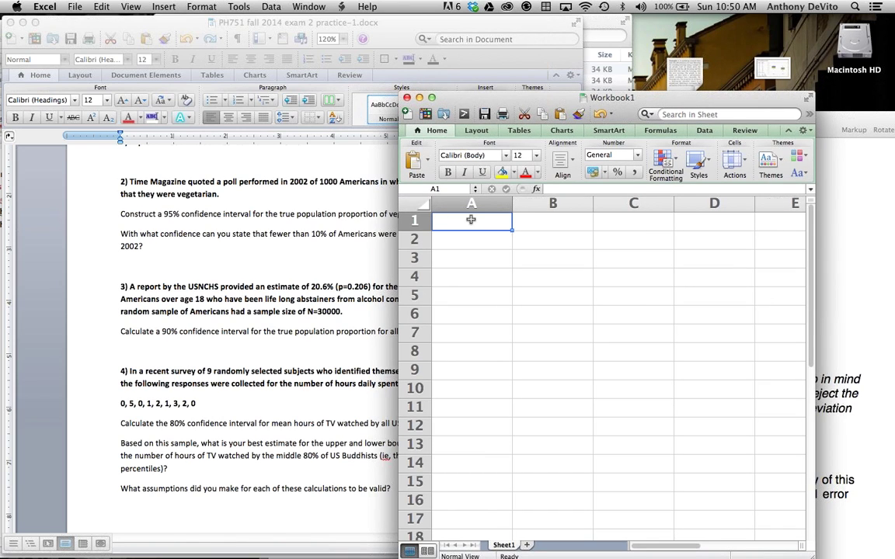
# Step: Enter pcap with 0.04 in A1:B1 and N with 1000 in A2:B2
pyautogui.write('pcap')
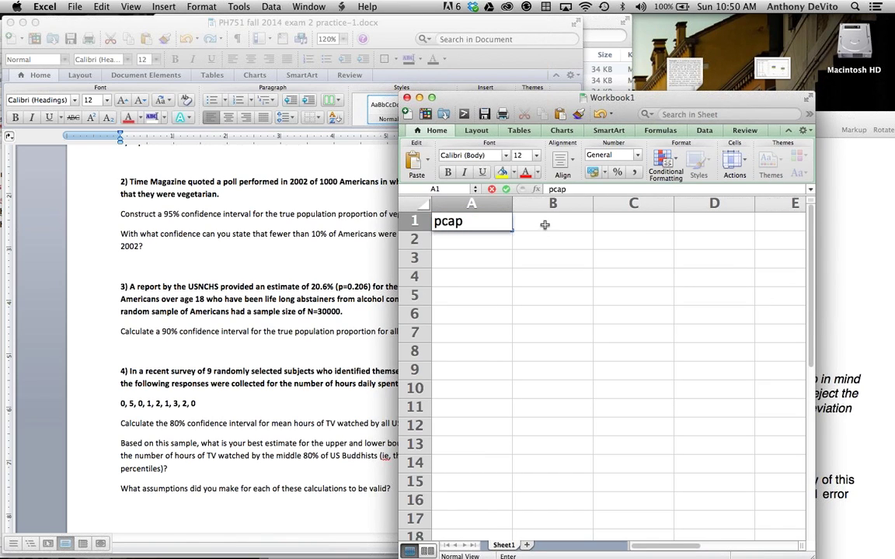
pyautogui.click(545, 226)
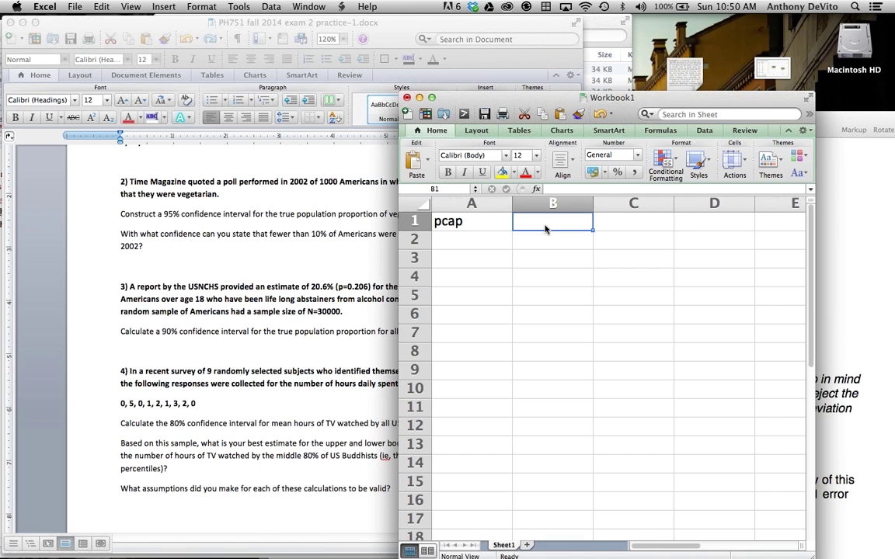
pyautogui.write('.04')
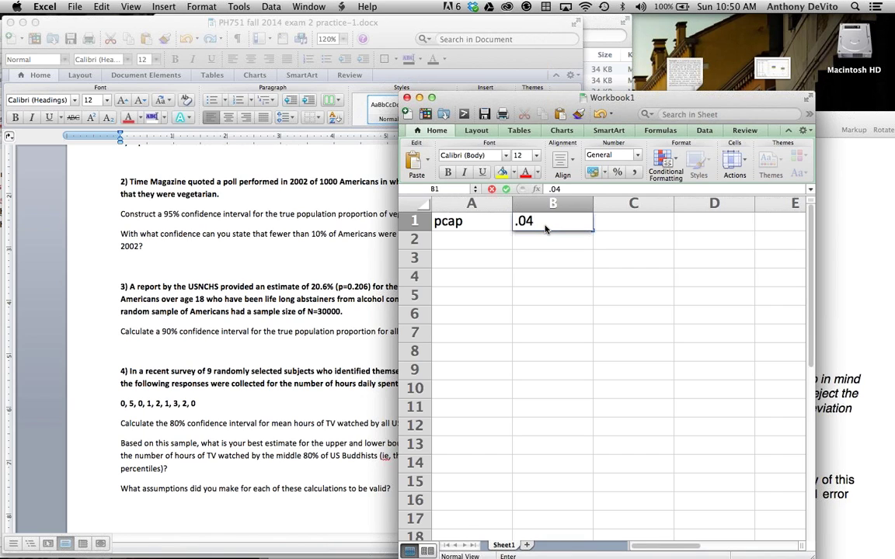
pyautogui.press('Return')
pyautogui.click(503, 239)
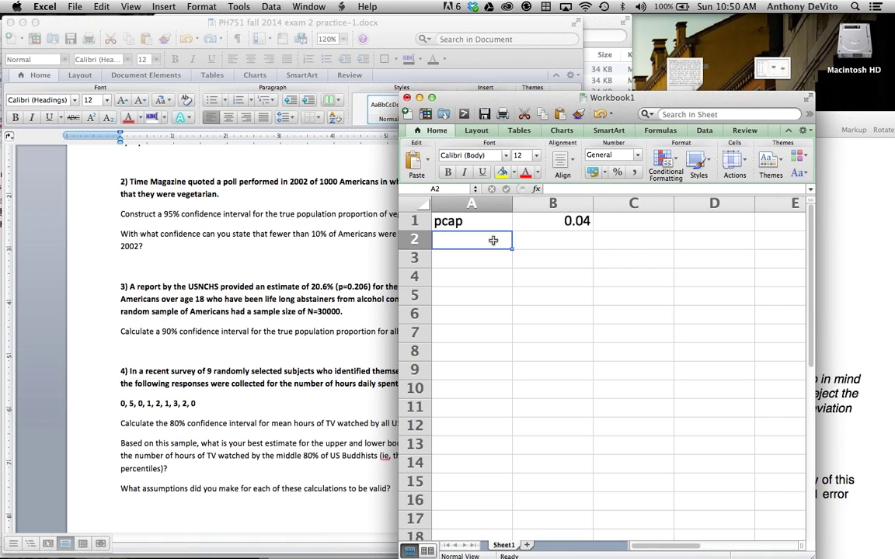
pyautogui.write('N')
pyautogui.click(579, 242)
pyautogui.write('1000')
pyautogui.click(565, 290)
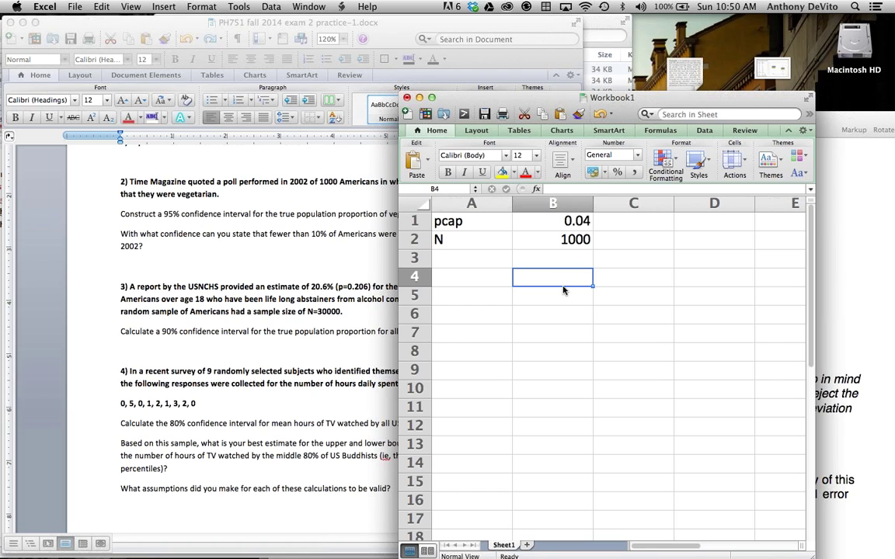
pyautogui.click(472, 278)
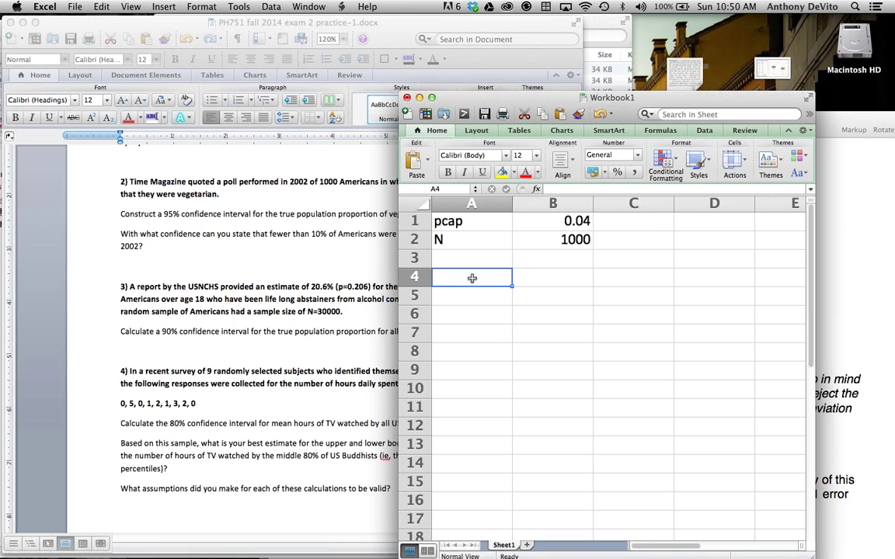
# Step: Check the pcap and N values, then label cell A4 as z, leaving B4 empty
pyautogui.click(567, 222)
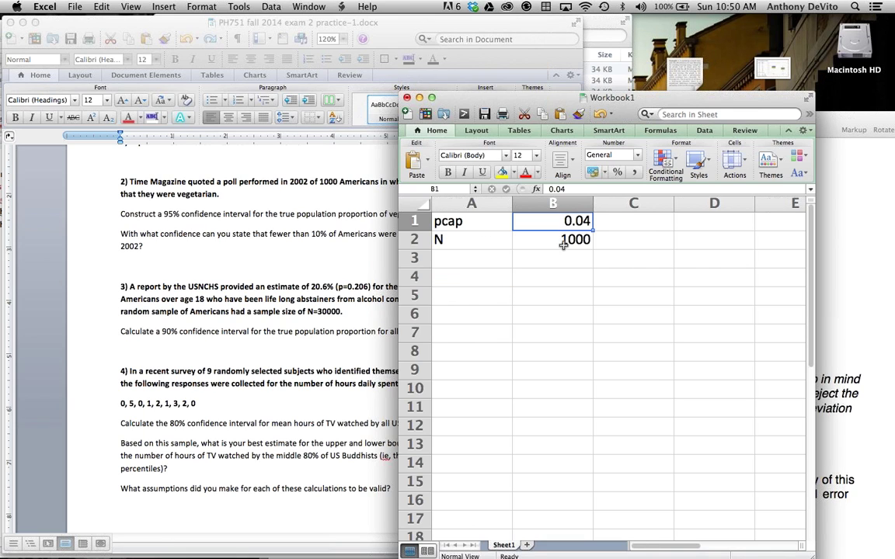
pyautogui.click(570, 239)
pyautogui.click(544, 290)
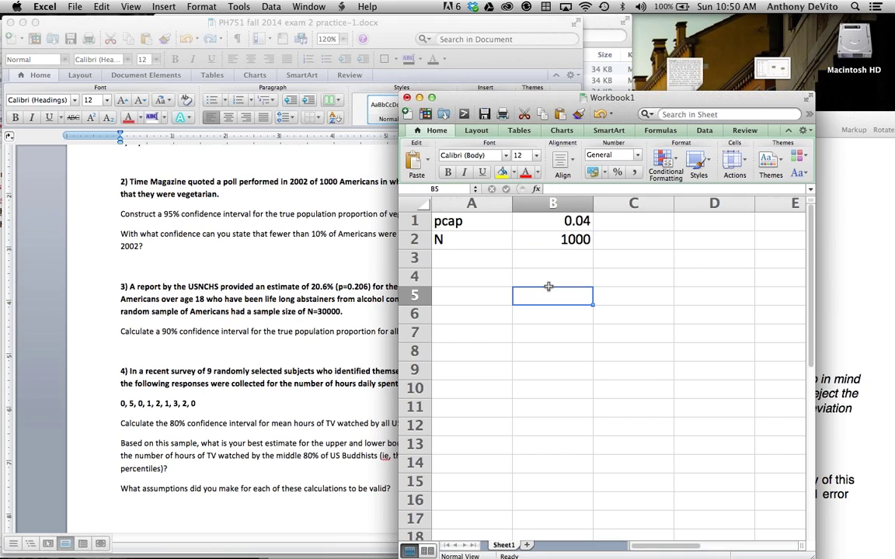
pyautogui.click(490, 272)
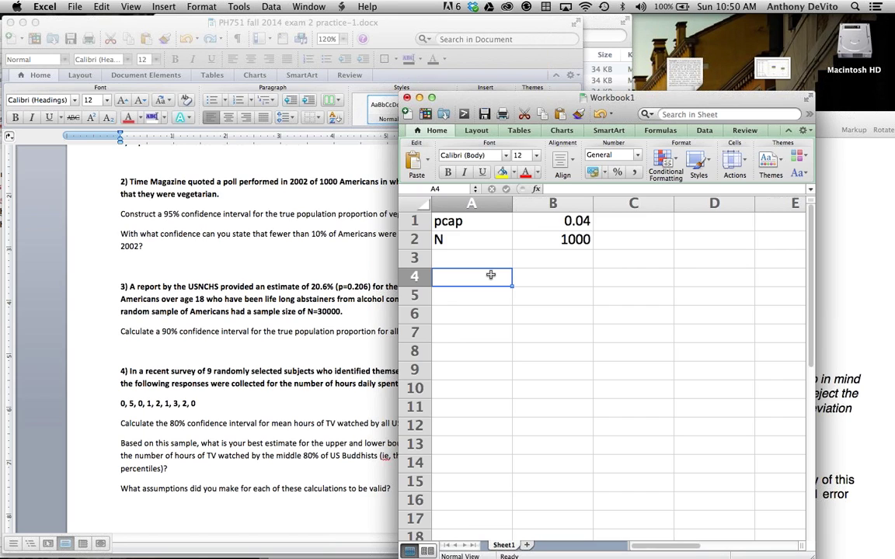
pyautogui.write('Z')
pyautogui.press('BackSpace')
pyautogui.write('z')
pyautogui.click(557, 284)
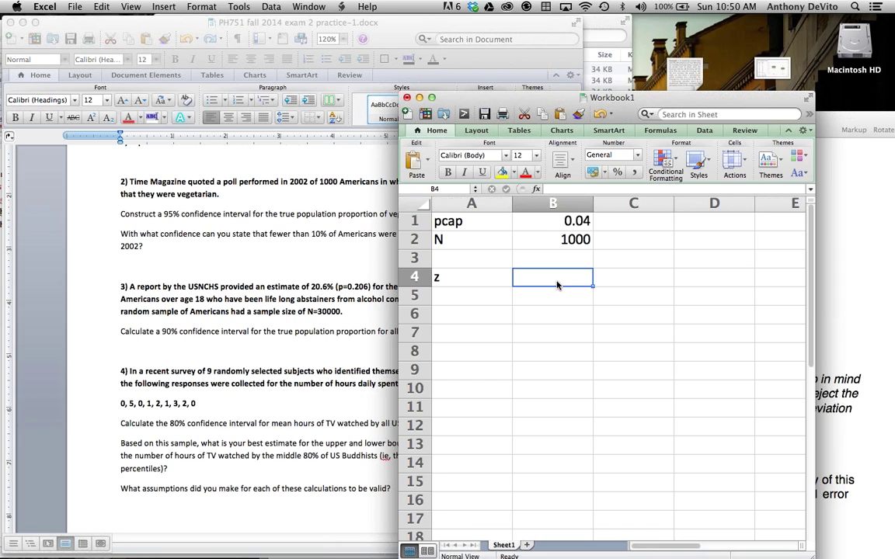
pyautogui.write('=')
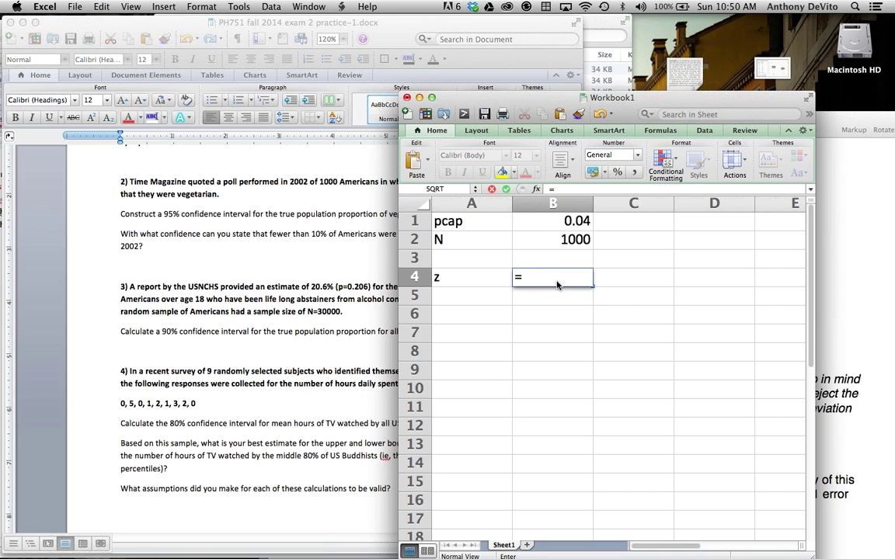
pyautogui.write('p')
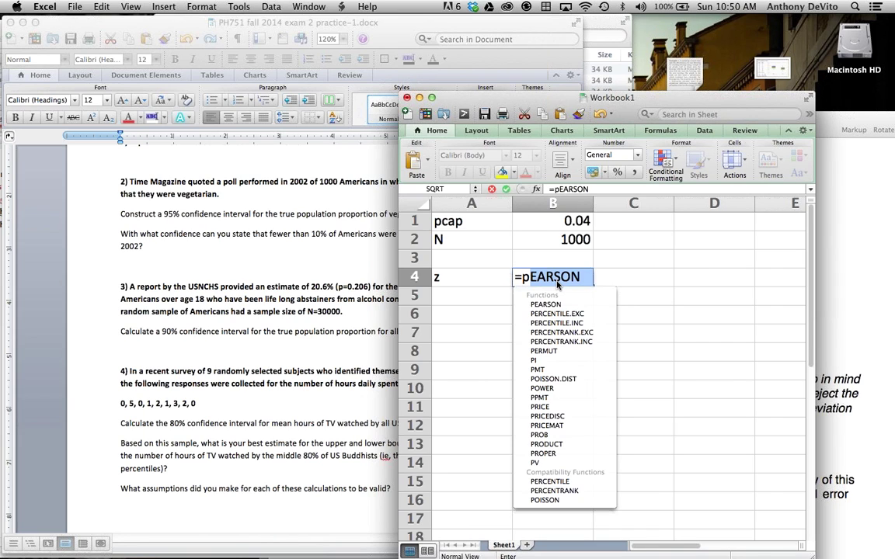
pyautogui.press('BackSpace')
pyautogui.press('BackSpace')
pyautogui.press('BackSpace')
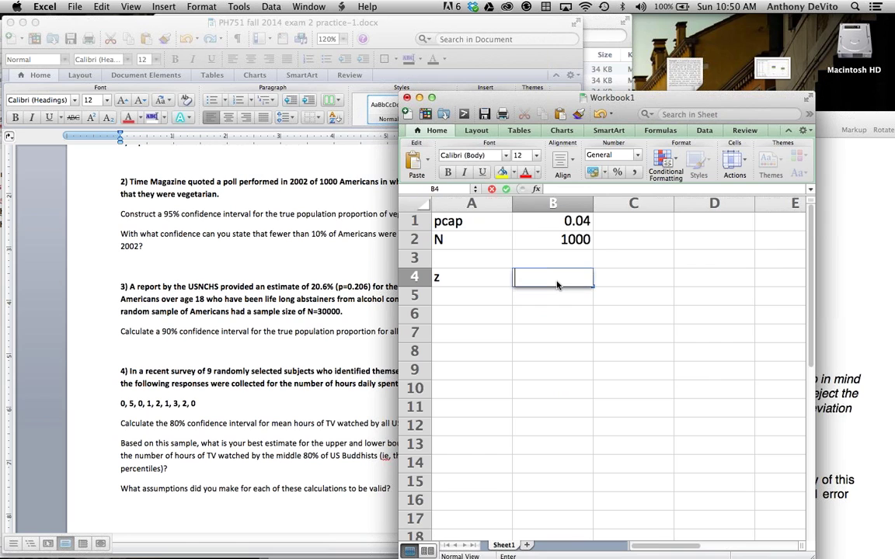
# Step: Lower the Workbook1 window on screen, keep B4 blank, and select cell B6
pyautogui.moveTo(443, 113); pyautogui.dragTo(387, 232)
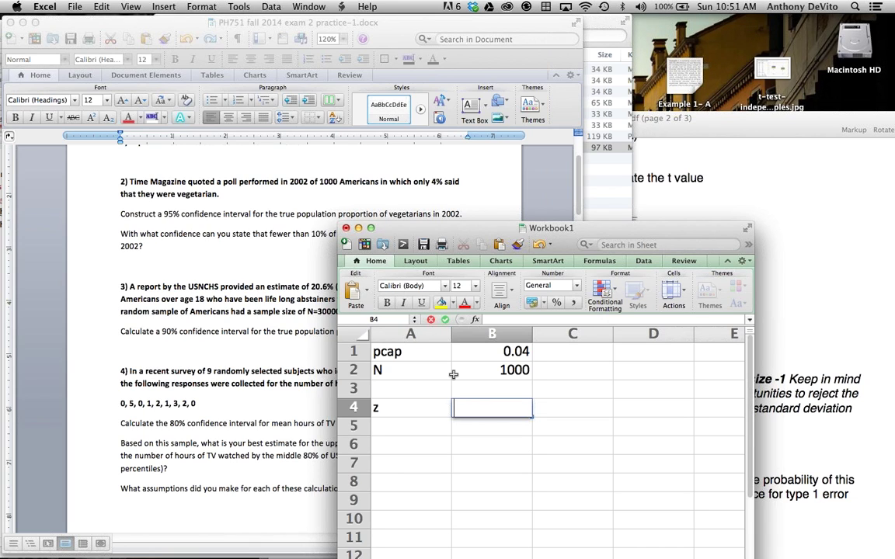
pyautogui.scroll(-1, 455, 373)
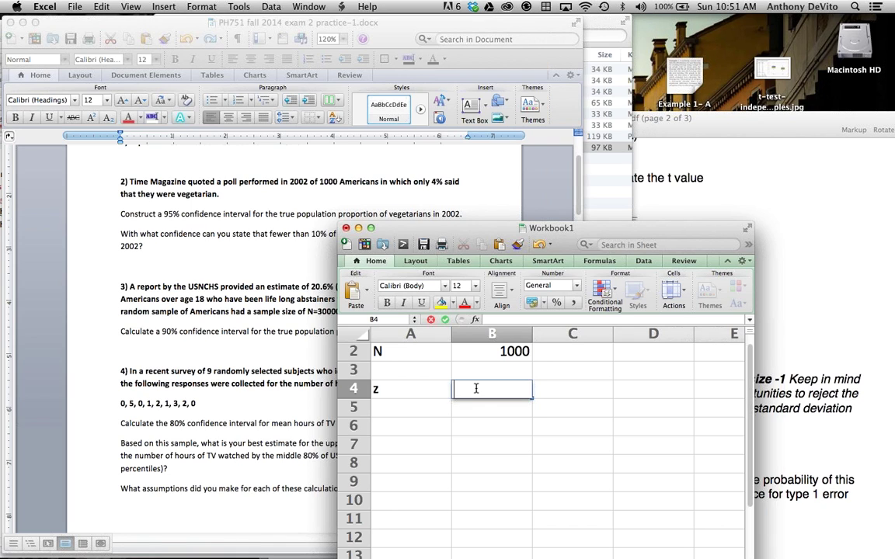
pyautogui.write('SE')
pyautogui.press('BackSpace')
pyautogui.press('BackSpace')
pyautogui.click(461, 428)
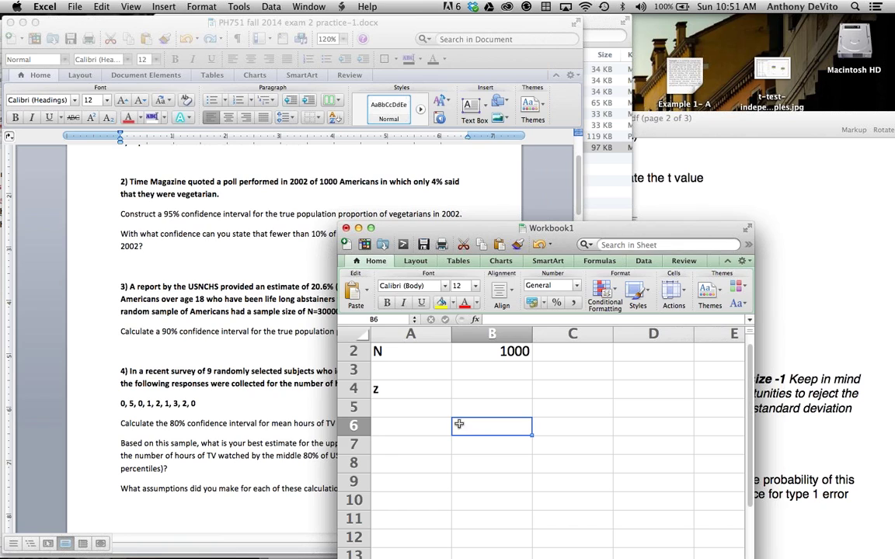
# Step: Enter the label 'pcap +- 1.96(SE)' in cell A6
pyautogui.click(419, 427)
pyautogui.write('pcap')
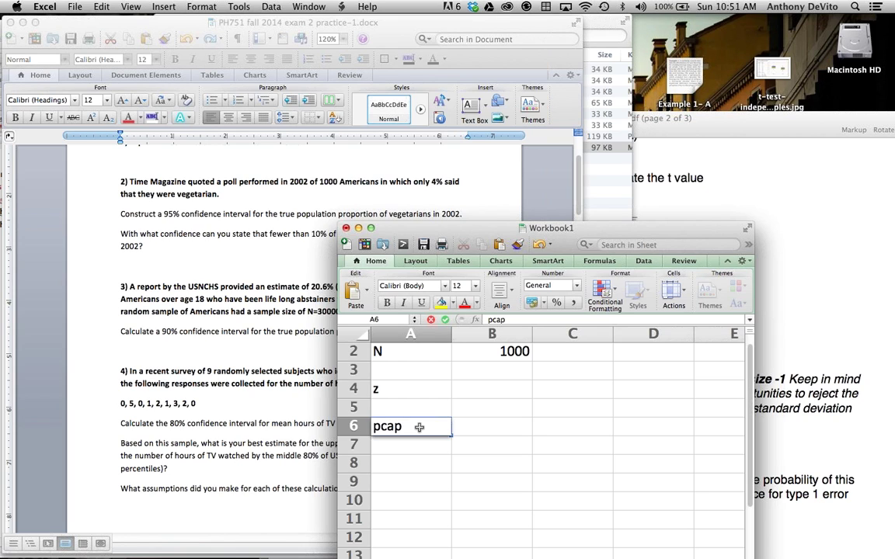
pyautogui.write(' +-')
pyautogui.write('19')
pyautogui.press('BackSpace')
pyautogui.write('.96(X')
pyautogui.press('BackSpace')
pyautogui.write('SE)')
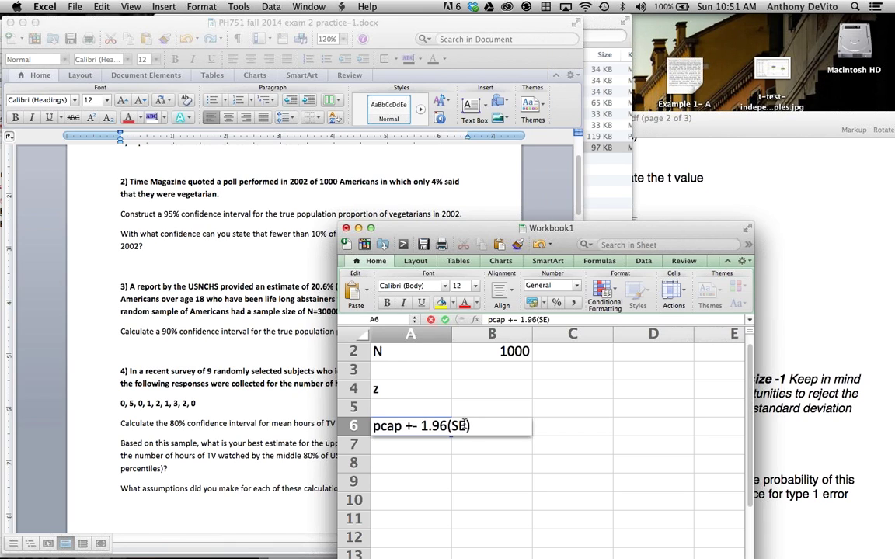
pyautogui.click(556, 429)
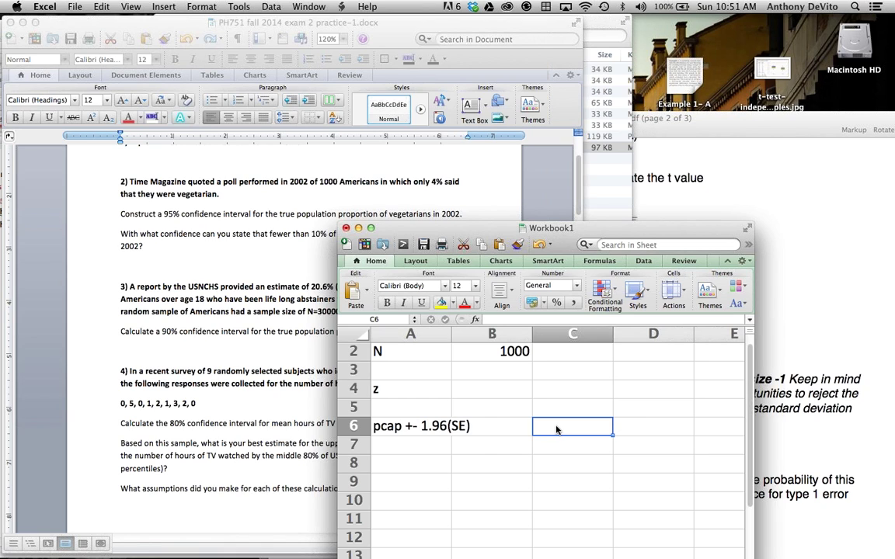
# Step: Type the pcap*(1-pcap) part of the formula in C6, fixing its parentheses
pyautogui.write('=')
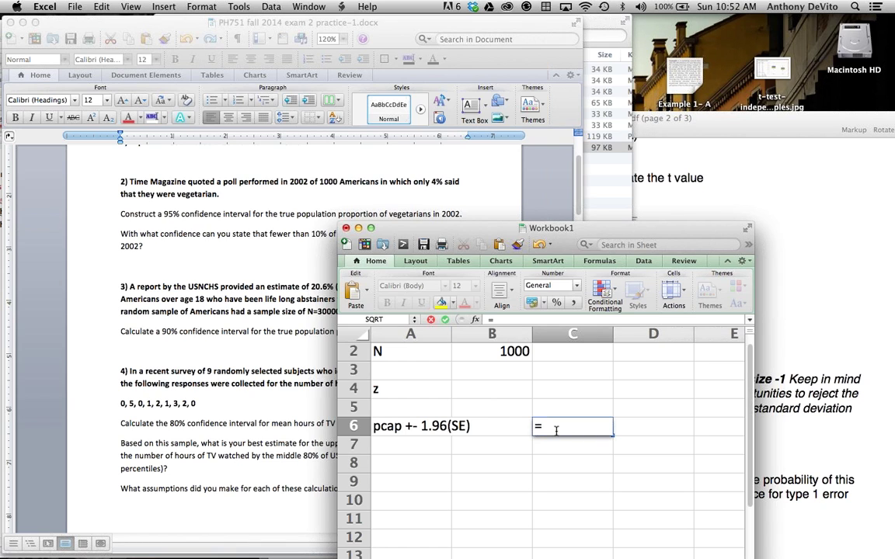
pyautogui.write('pcap*1-pcap')
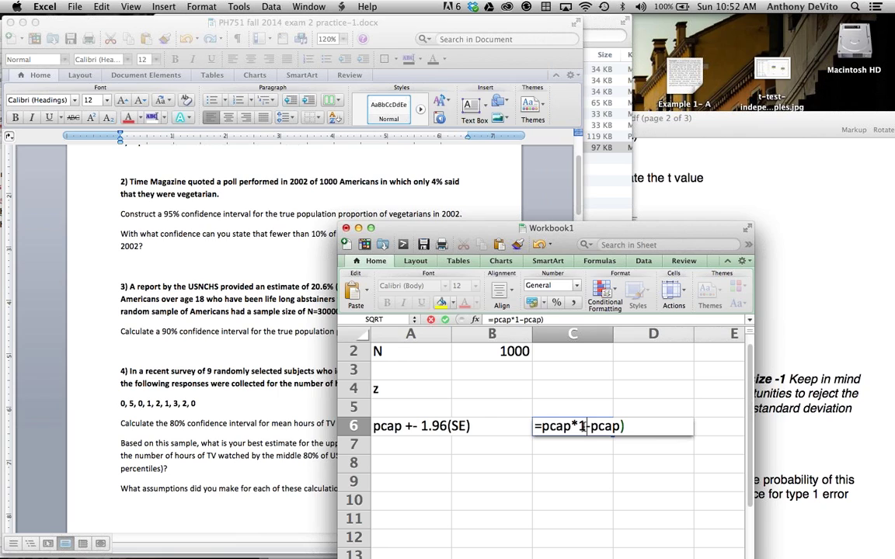
pyautogui.write(')')
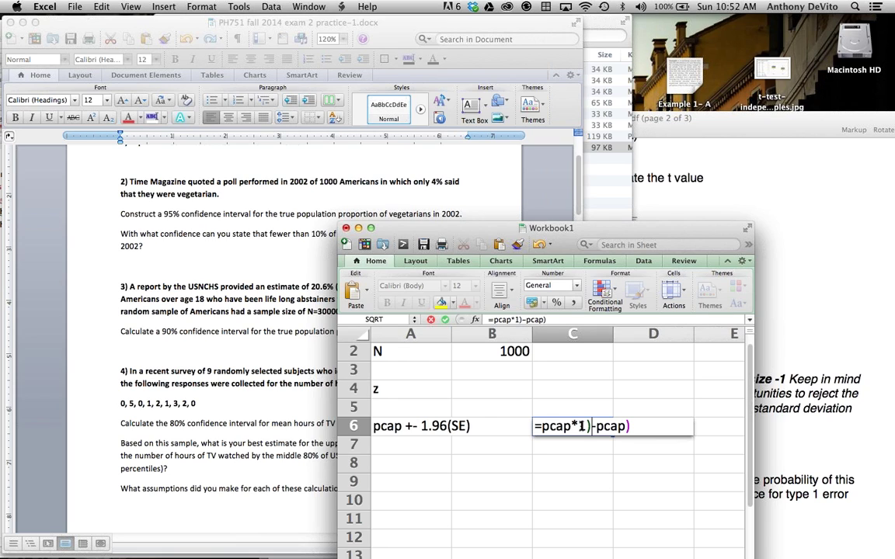
pyautogui.click(538, 426)
pyautogui.write('(')
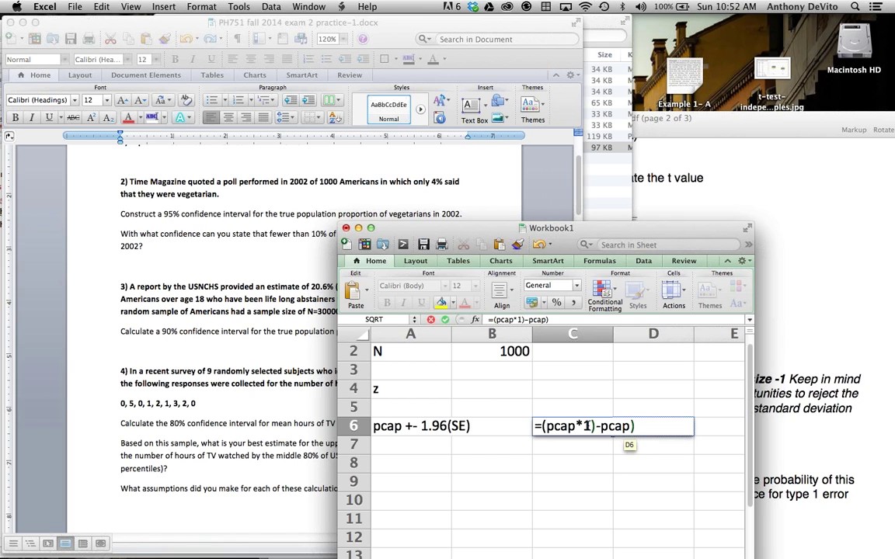
pyautogui.moveTo(577, 425); pyautogui.dragTo(590, 426)
pyautogui.press('BackSpace')
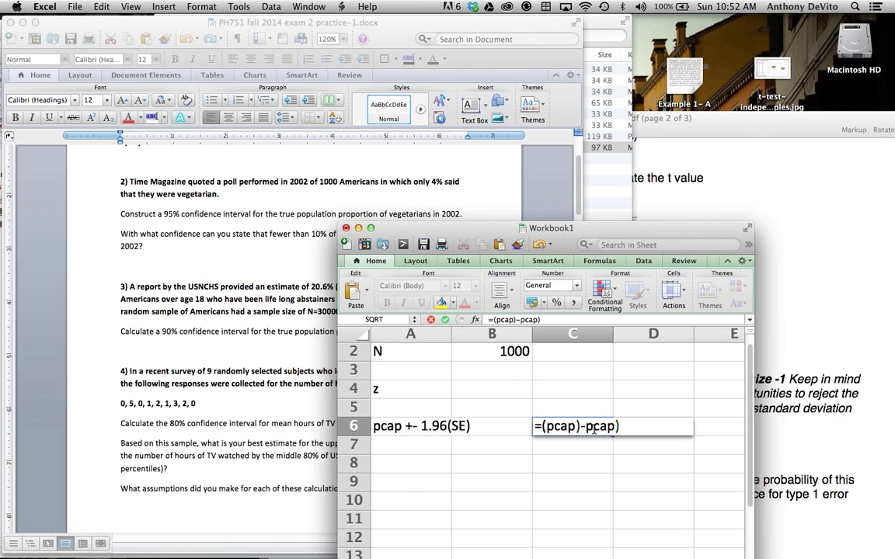
pyautogui.press('BackSpace')
pyautogui.write('*1')
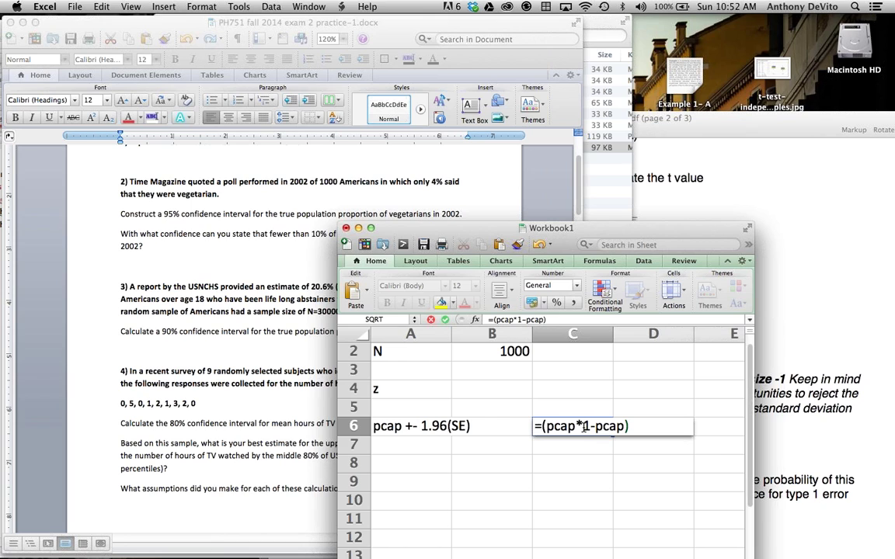
# Step: Add /N, wrap the formula in sqrt, and commit =sqrt((pcap*(1-pcap)/N)
pyautogui.click(582, 426)
pyautogui.write('(')
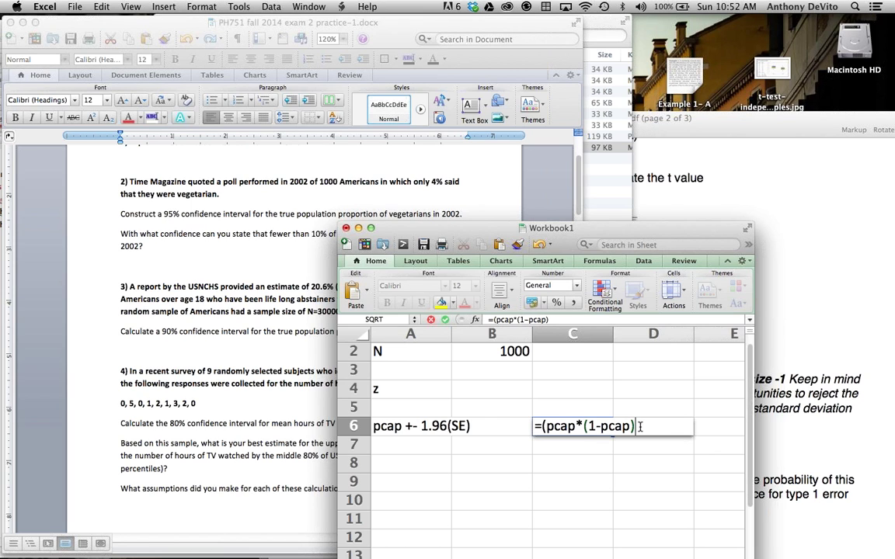
pyautogui.write('/N')
pyautogui.click(541, 427)
pyautogui.write('sqrt')
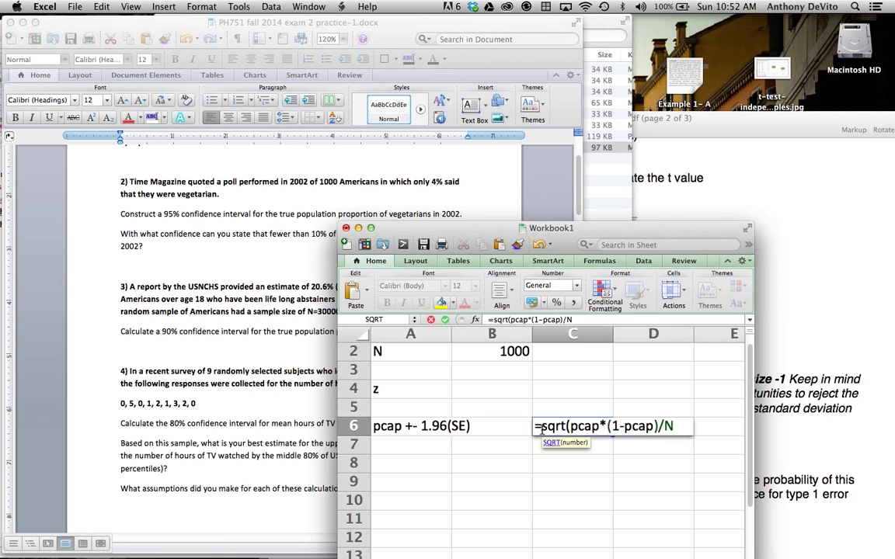
pyautogui.write('(')
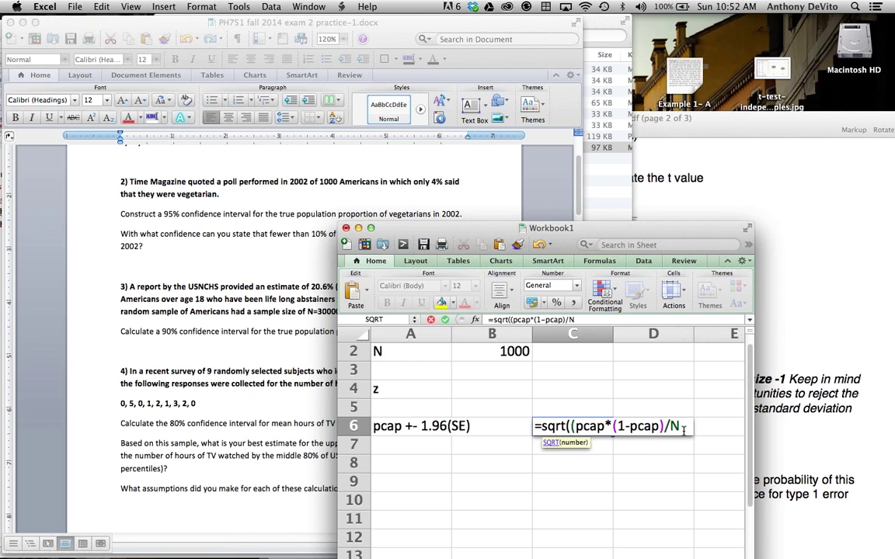
pyautogui.write(')')
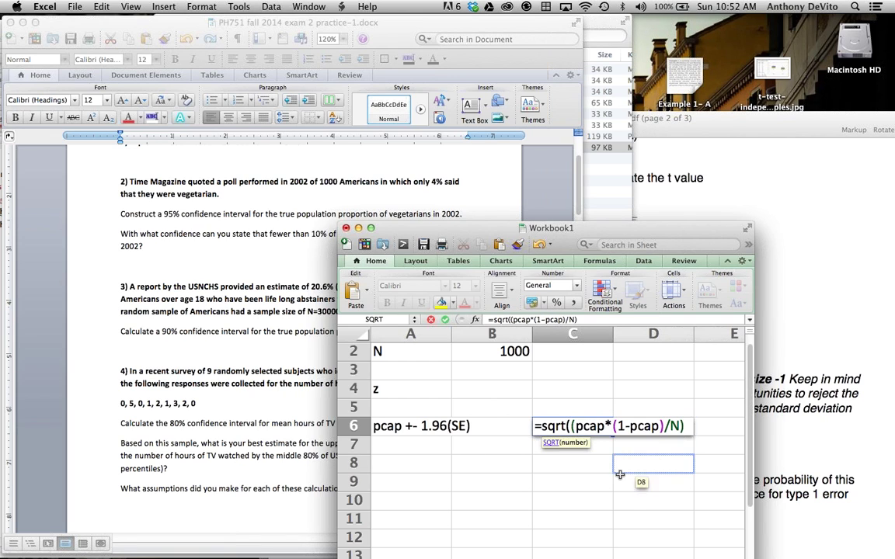
pyautogui.press('Return')
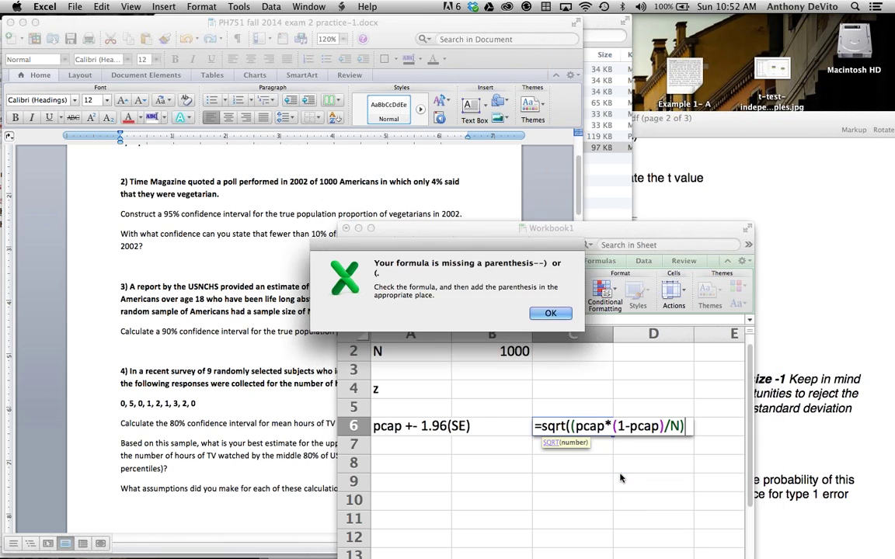
# Step: Dismiss the missing-parenthesis alert and type SE ahead of C6's formula text
pyautogui.click(554, 311)
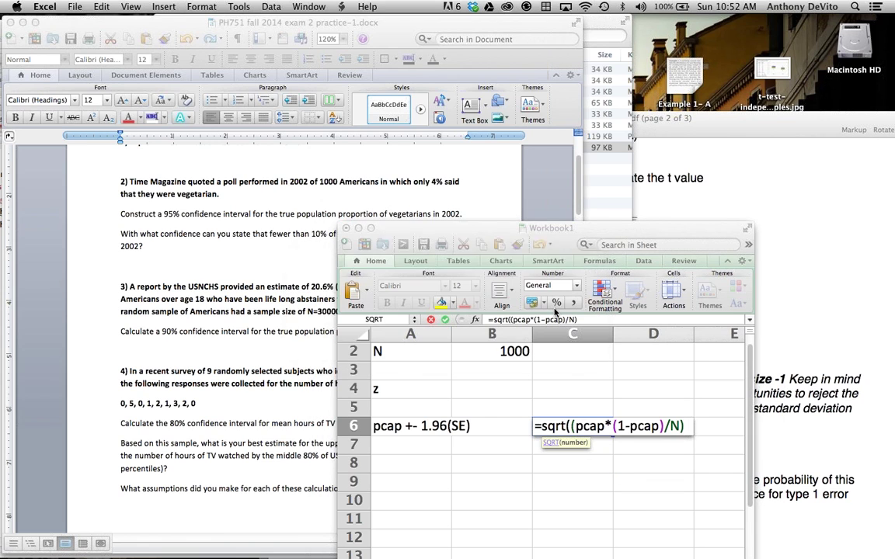
pyautogui.click(533, 425)
pyautogui.click(543, 486)
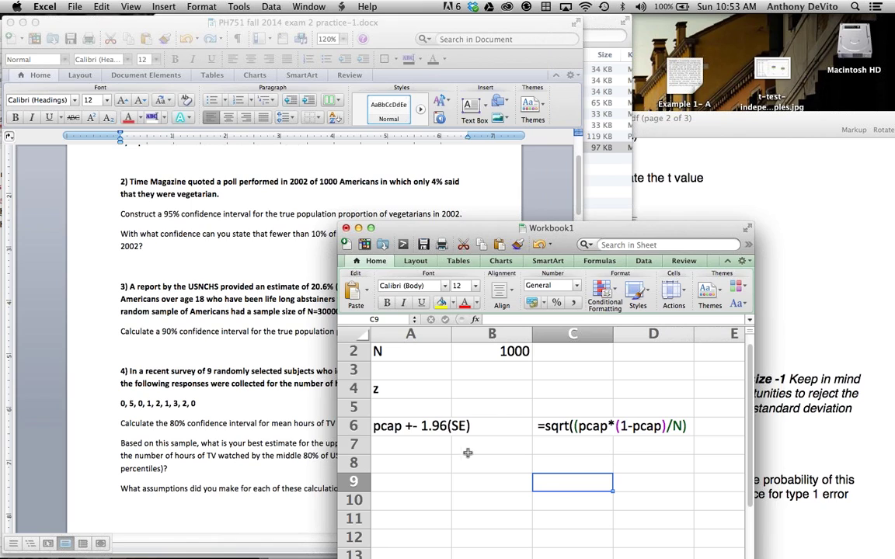
pyautogui.doubleClick(536, 425)
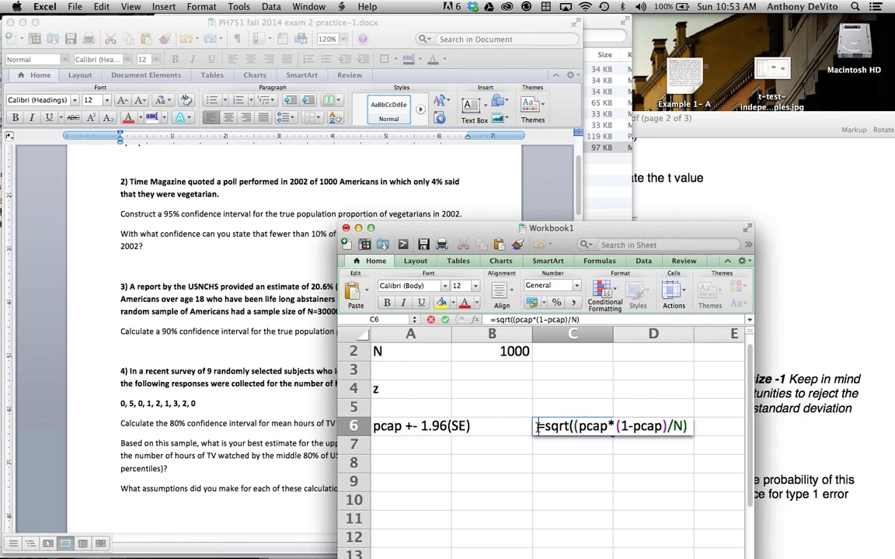
pyautogui.write('SE')
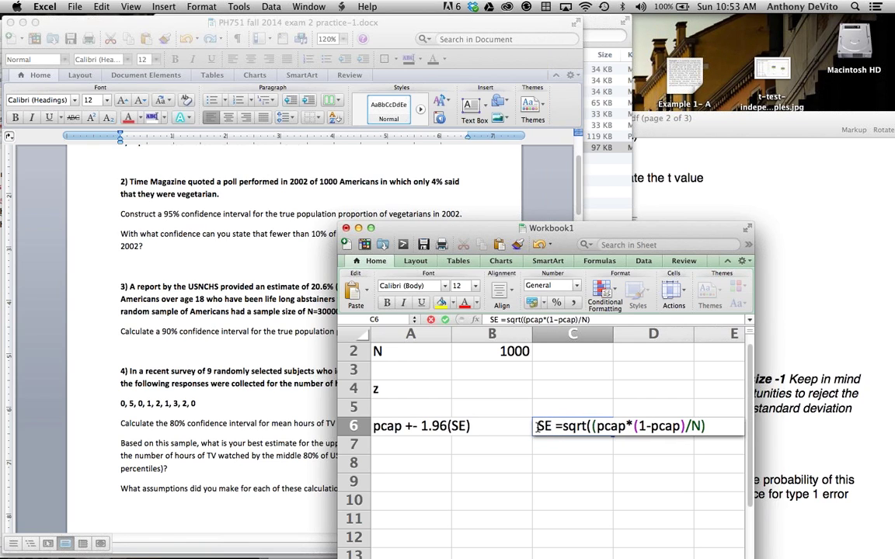